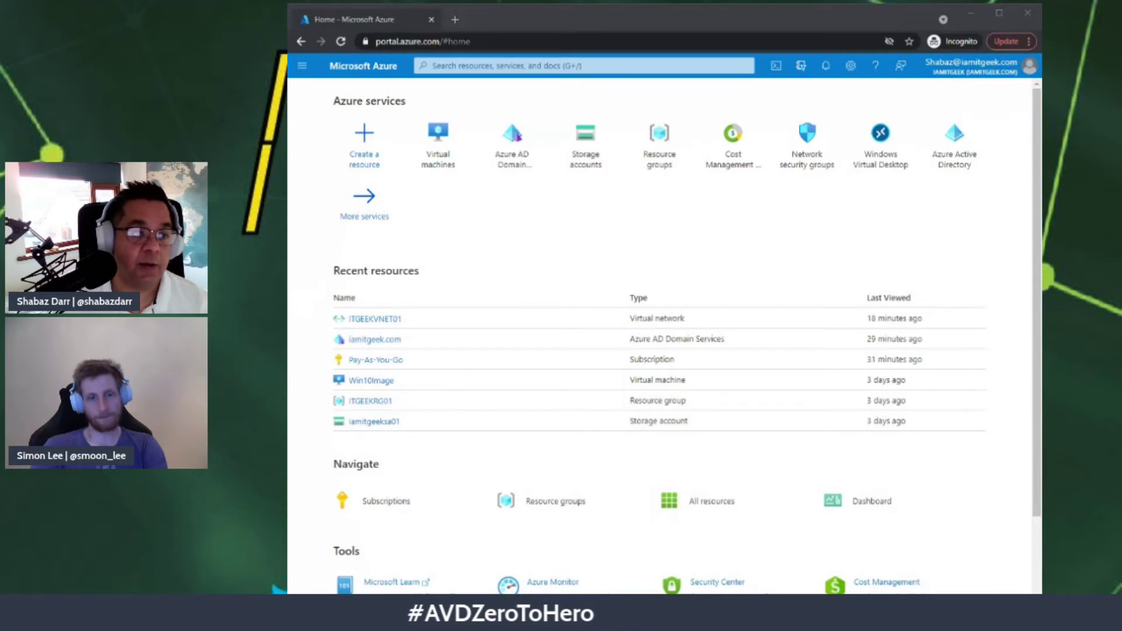
Start a new file share in the iamitgeeksa01 storage account and name it iamitgeekfs01
click(594, 163)
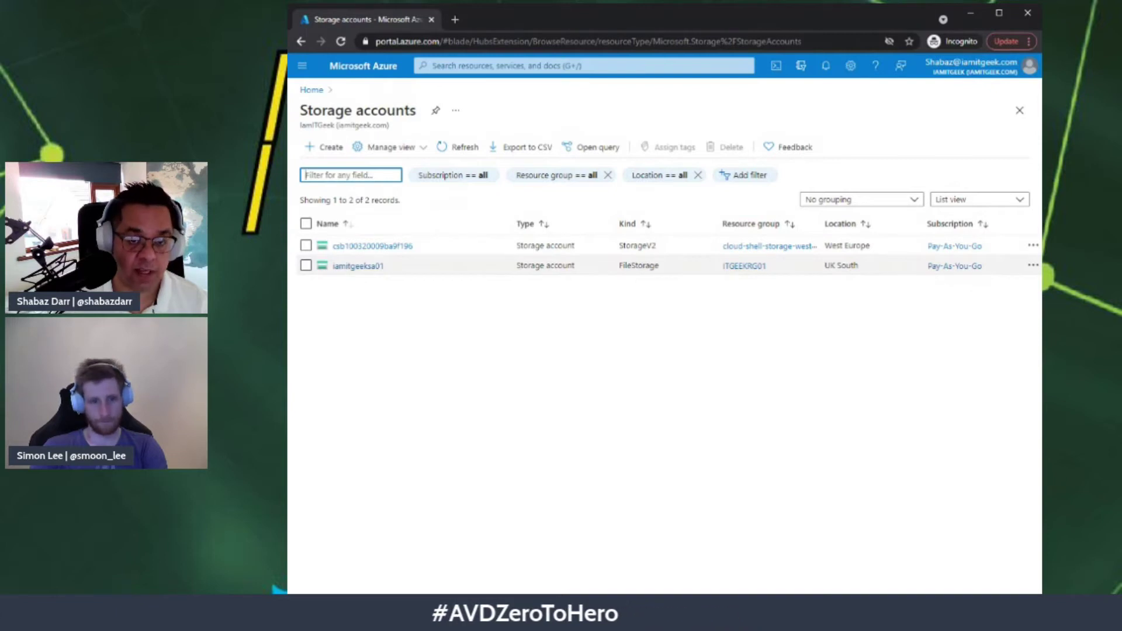
click(359, 266)
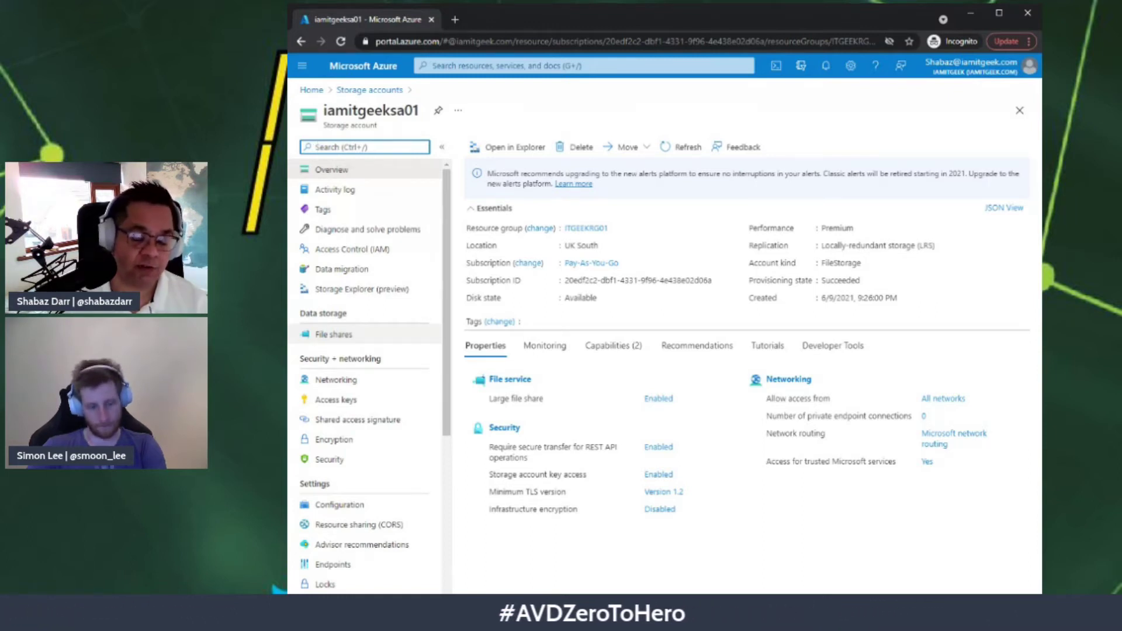
click(353, 335)
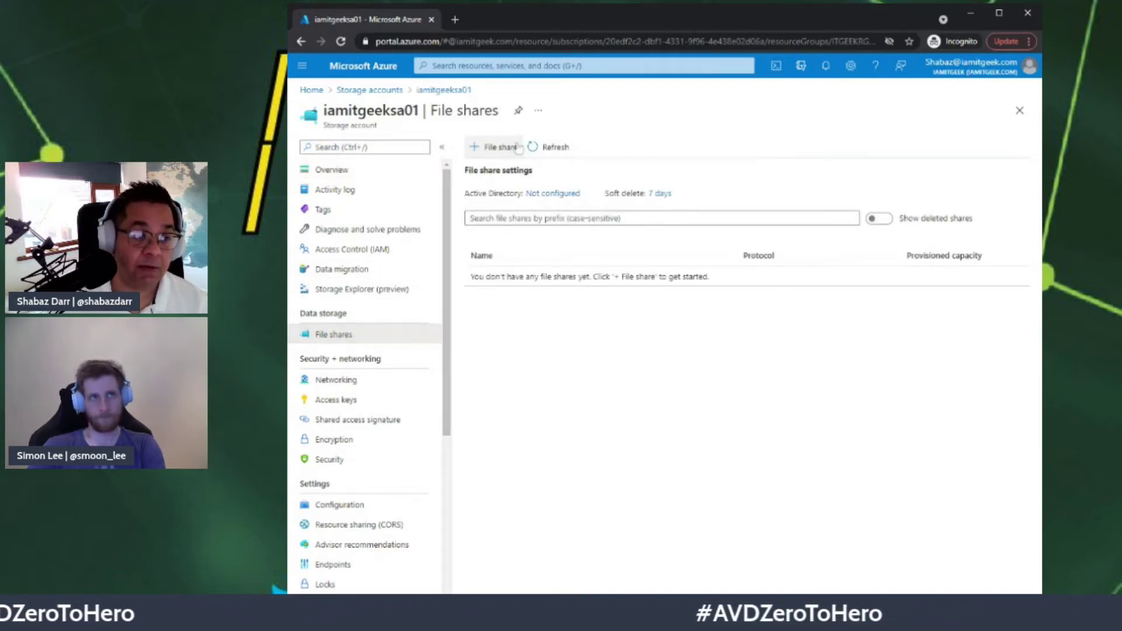
click(490, 149)
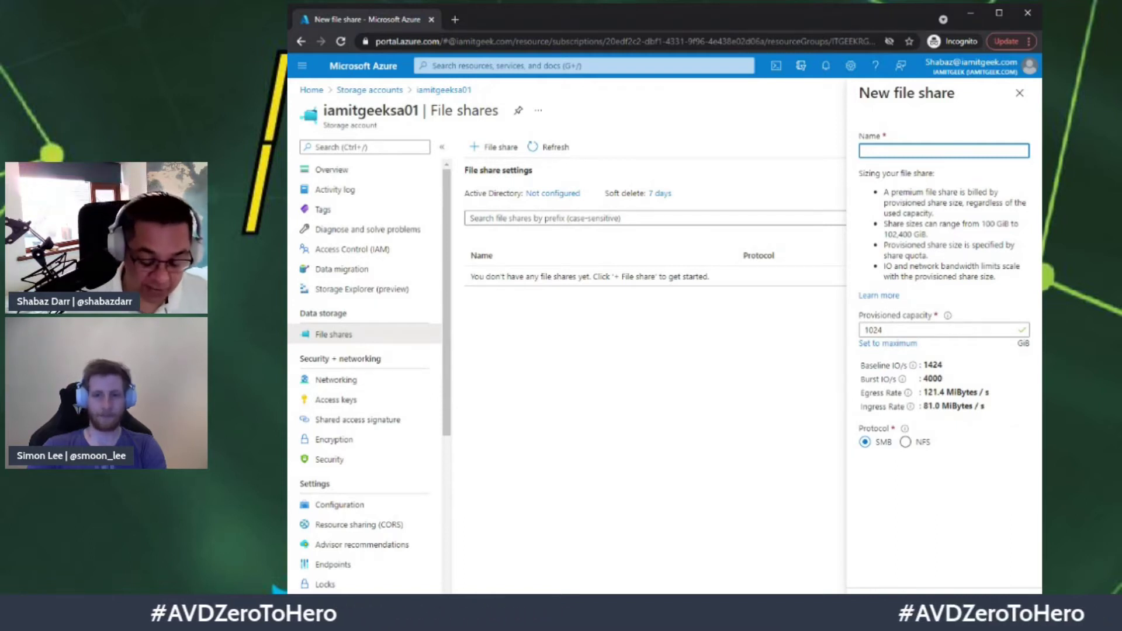
text(iamitgeekfs01)
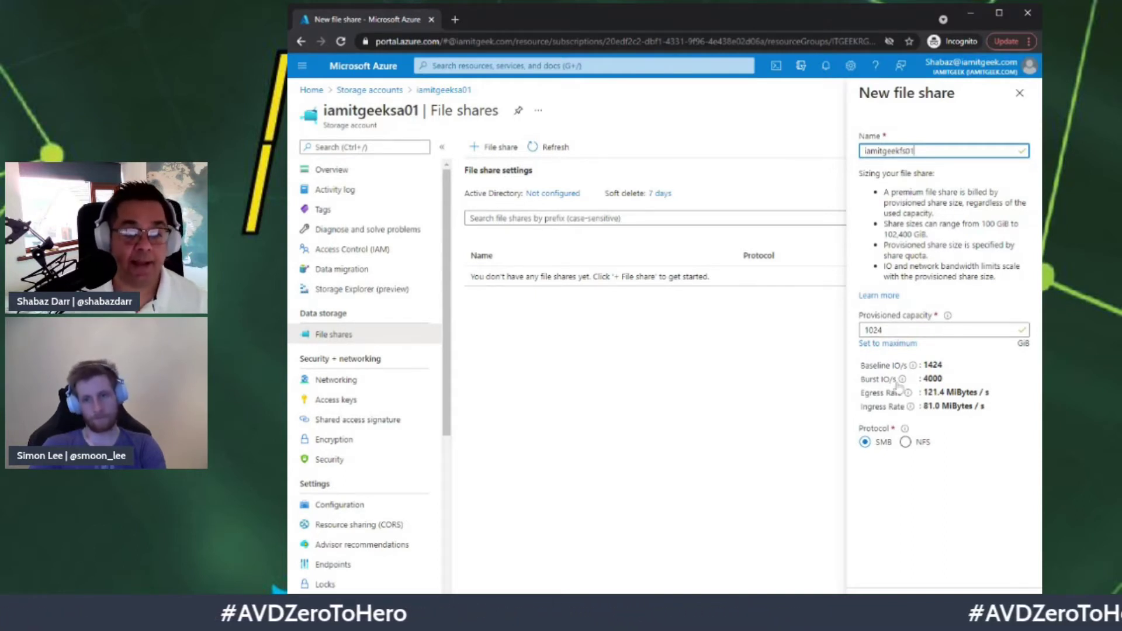
Try a provisioned capacity of 8090 GiB for the new share and return it to 1024 GiB
drag(889, 330, 856, 341)
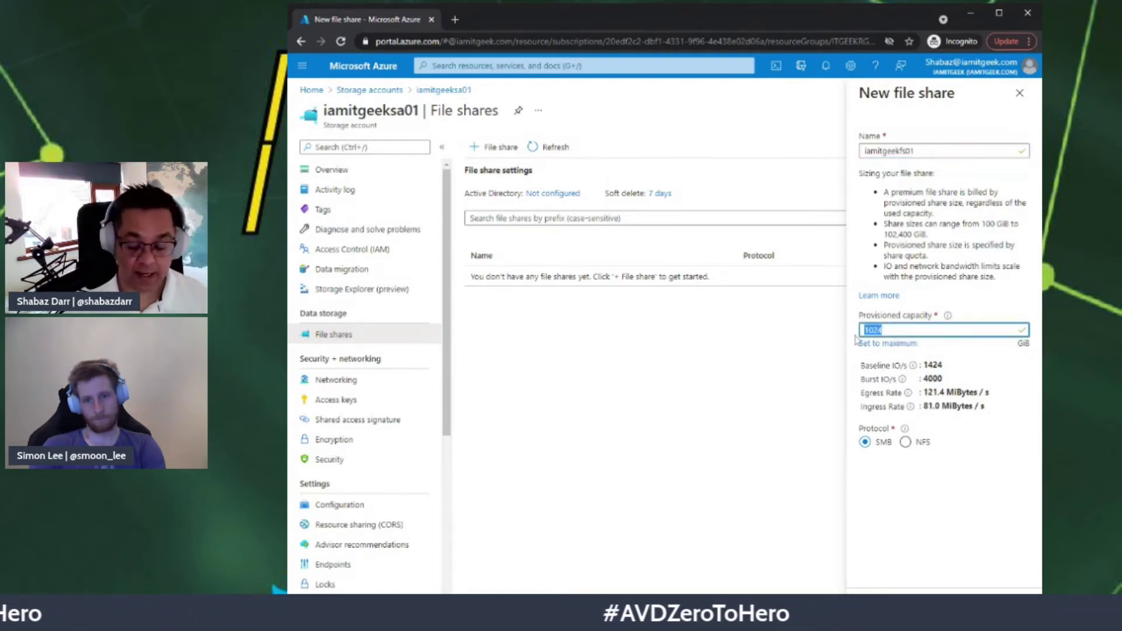
text(8090)
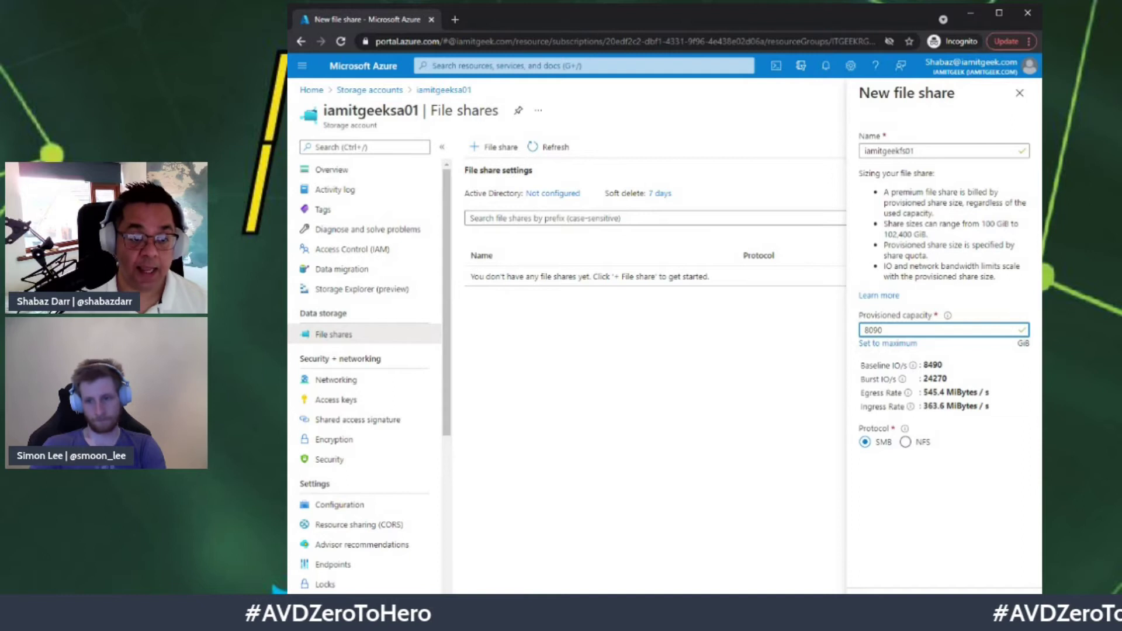
drag(883, 329, 840, 327)
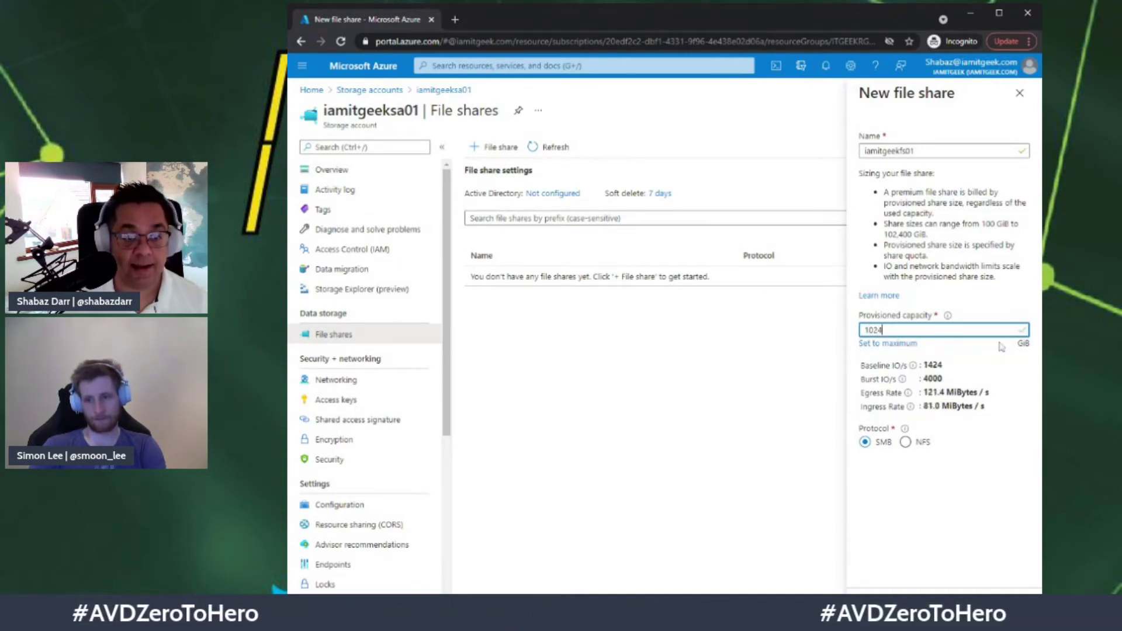
Create the iamitgeekfs01 file share with the SMB protocol
click(868, 462)
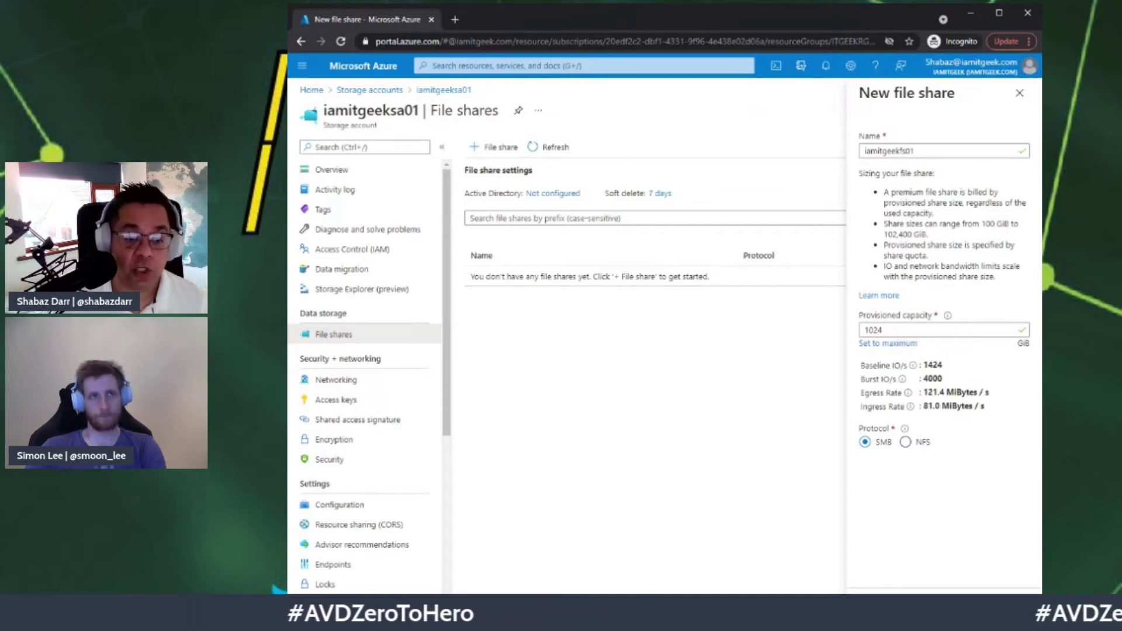
click(879, 606)
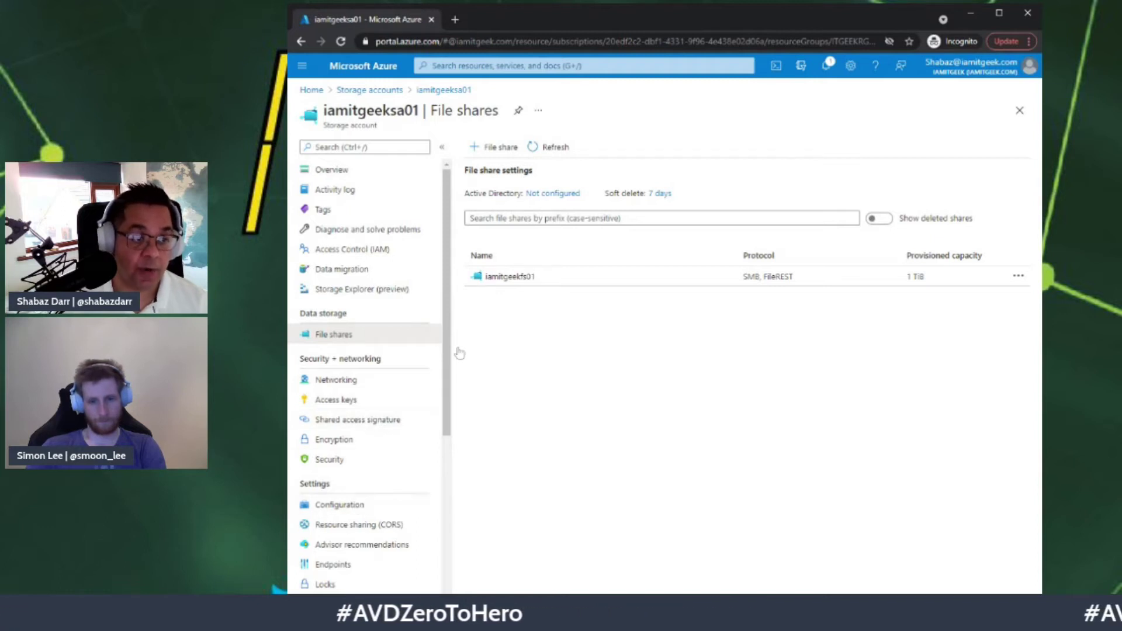
Enable Azure Active Directory Domain Services identity-based access for the storage account's file shares and save the configuration
click(559, 195)
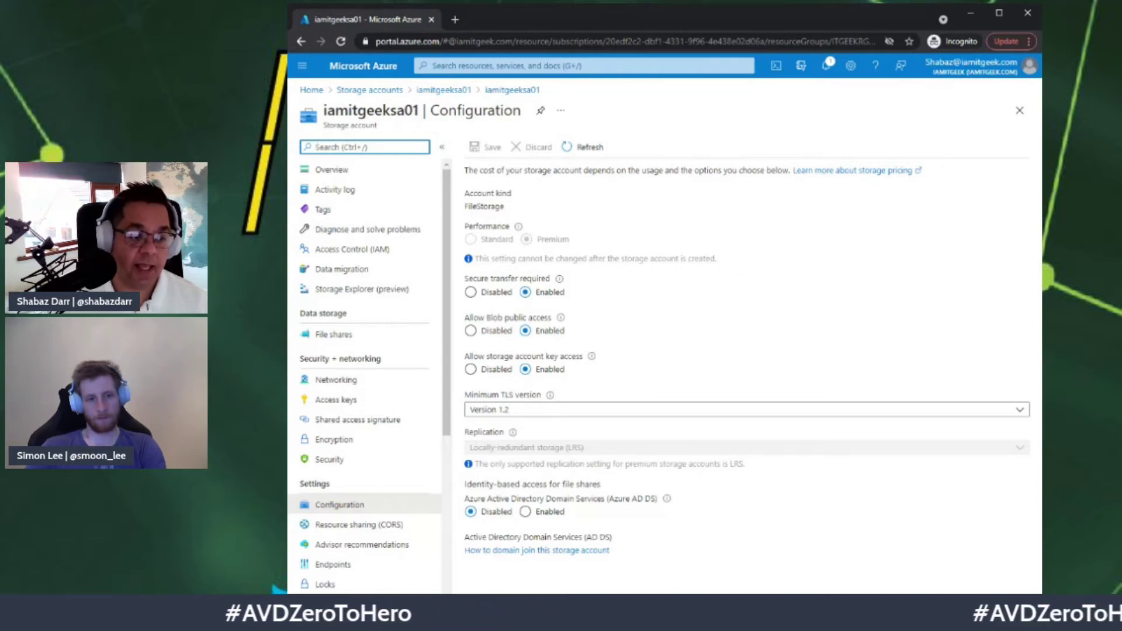
click(526, 512)
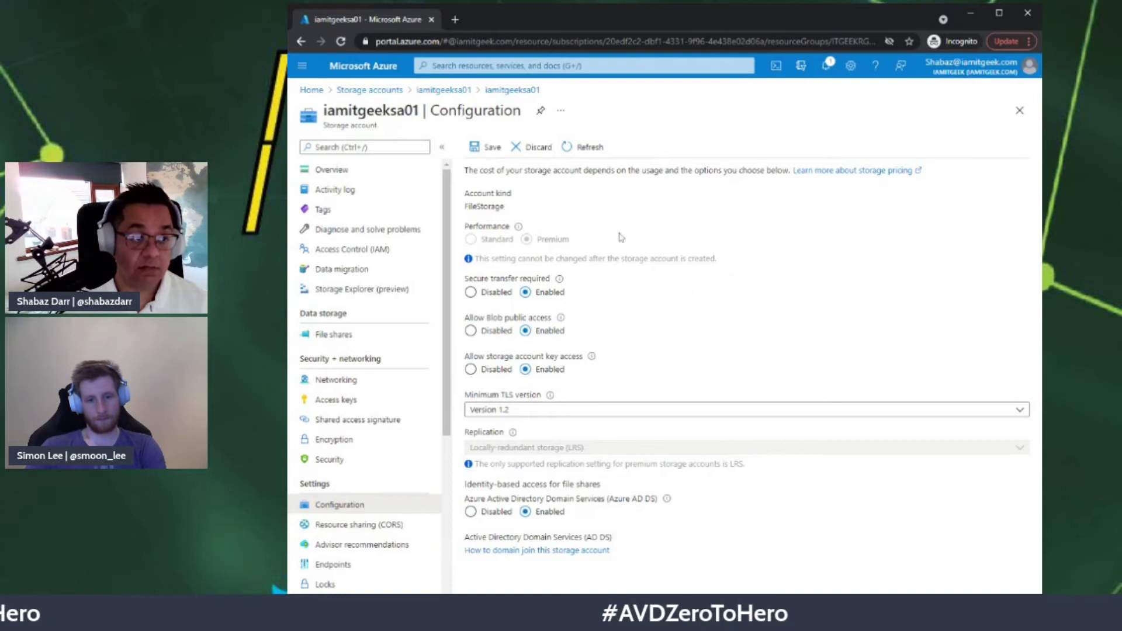
click(480, 156)
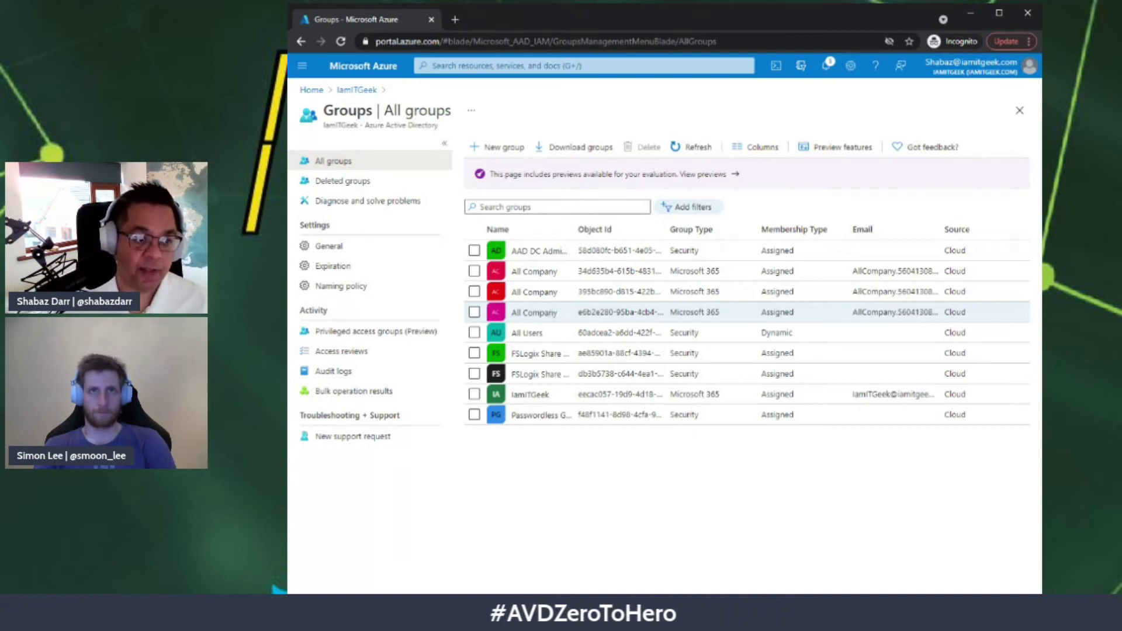
Find the standard user by first name and add that account as a member of the FSLogix Share Contributor group
click(539, 354)
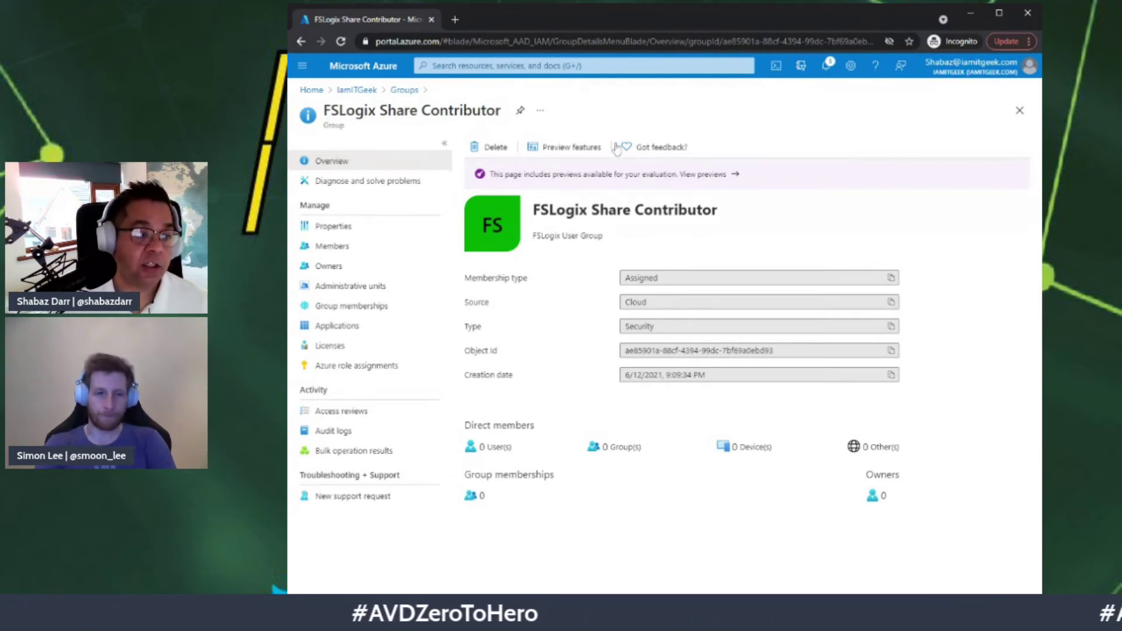
click(332, 246)
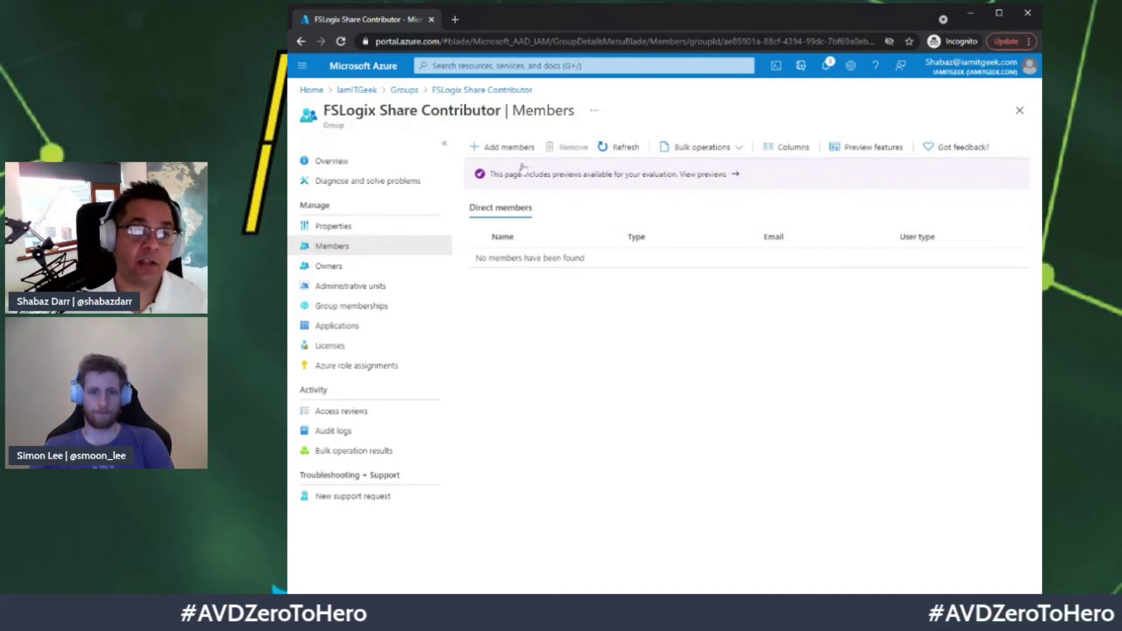
click(506, 146)
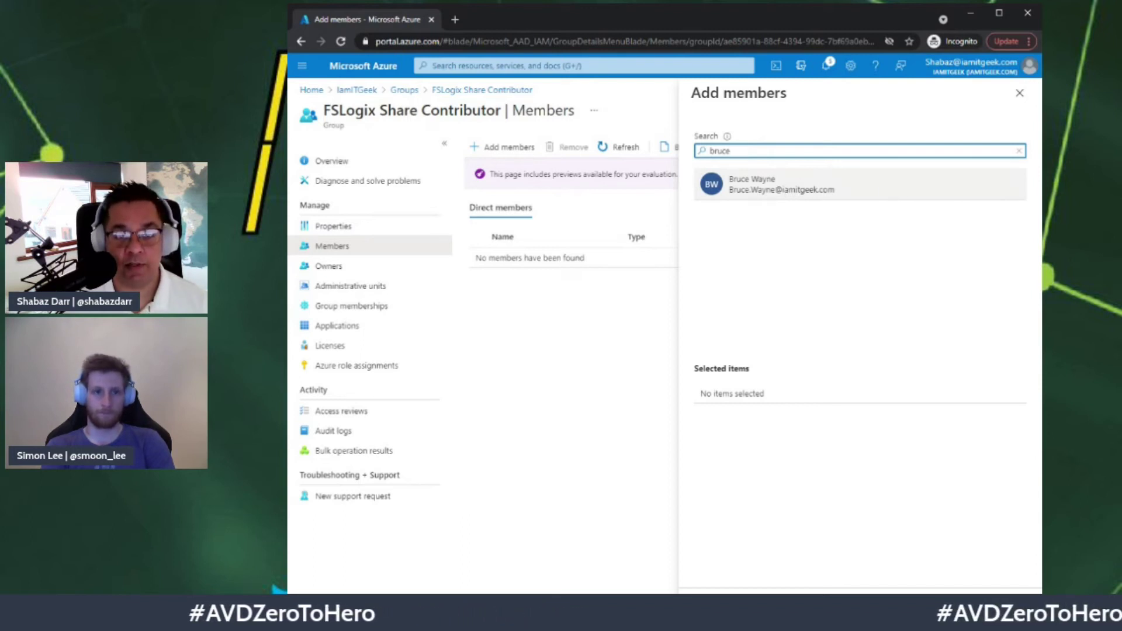
click(899, 190)
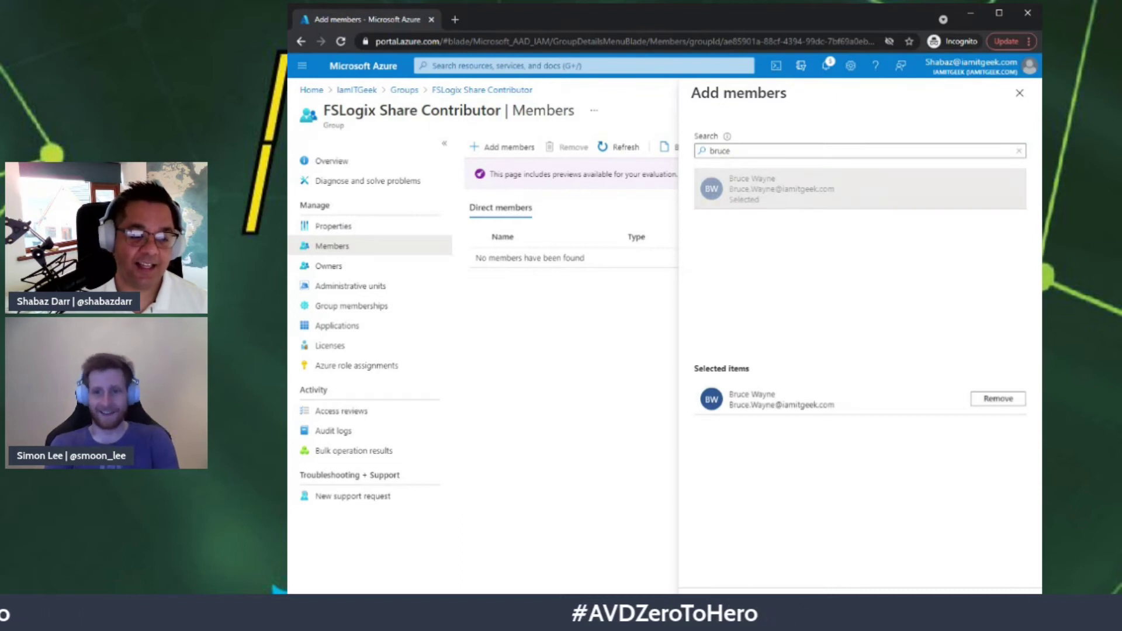
click(725, 604)
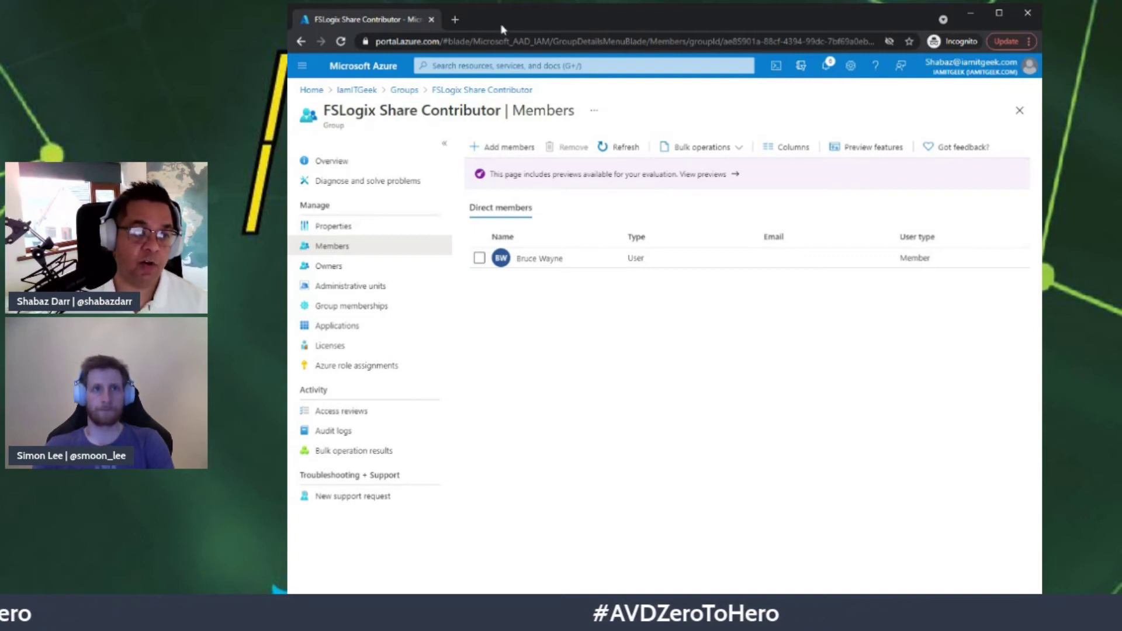
Find the administrator's own account by first name and add it as a member of the FSLogix Share Elevated Contributor group
click(403, 91)
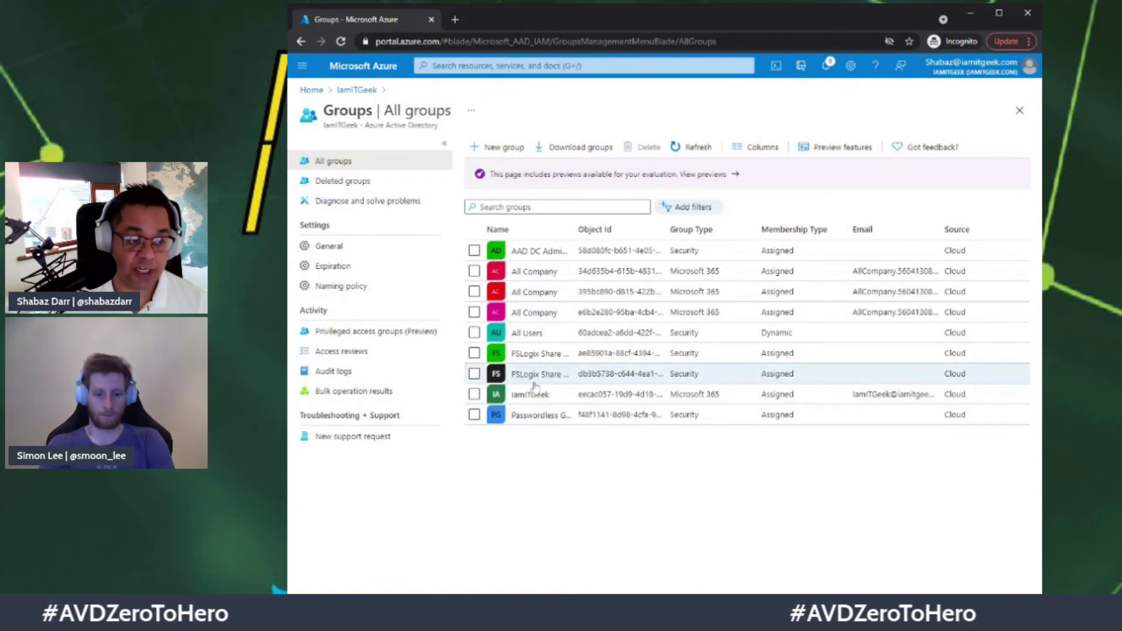
click(534, 383)
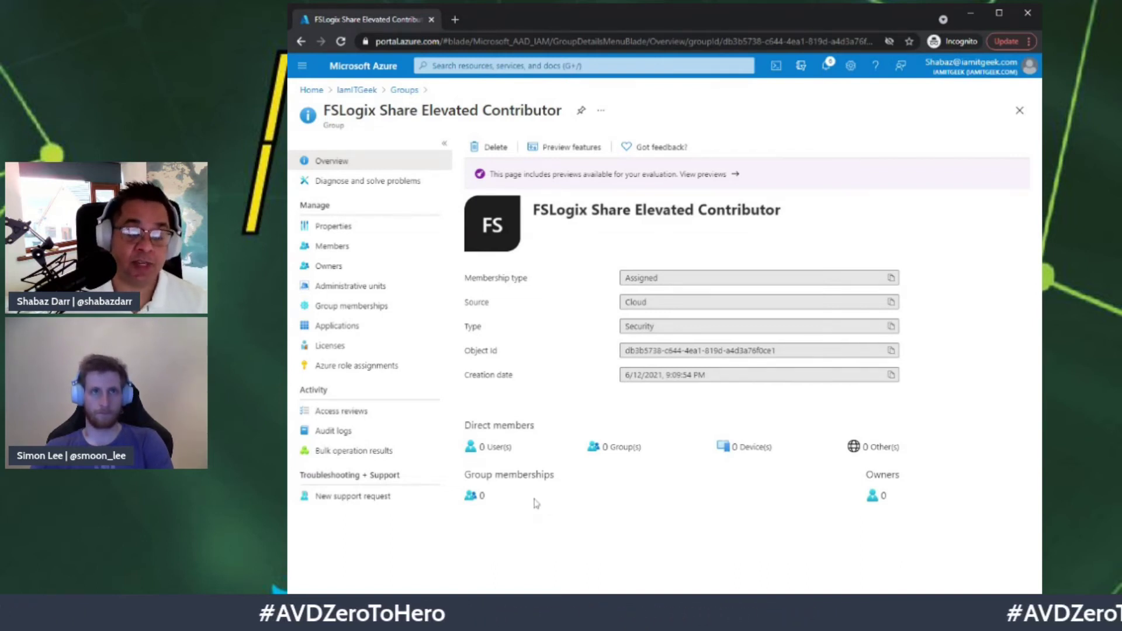
click(364, 252)
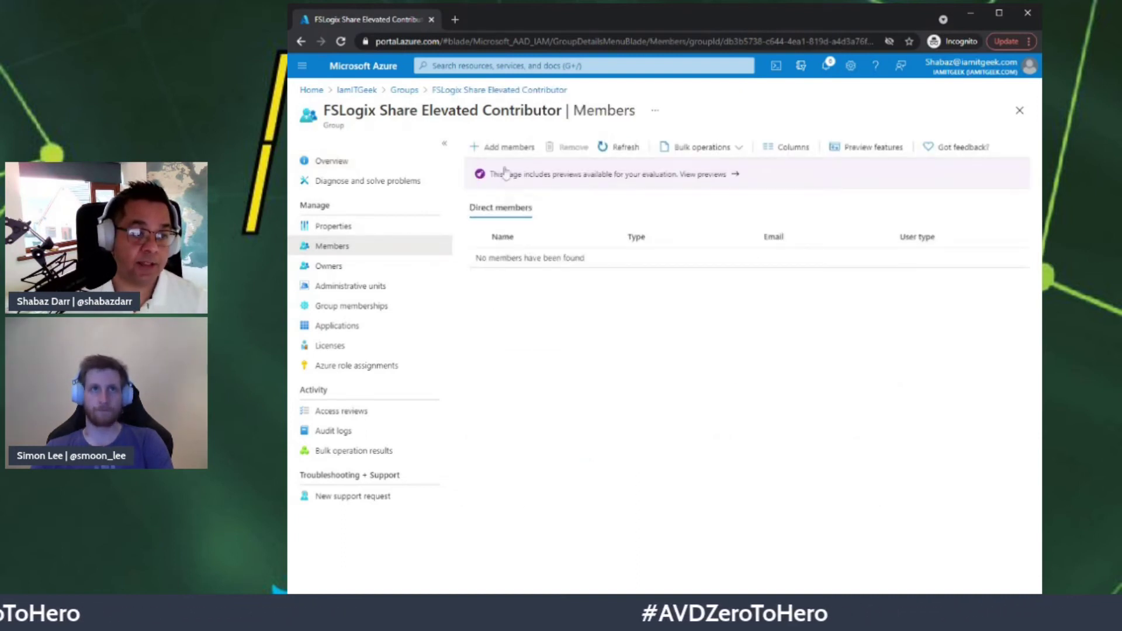
click(504, 148)
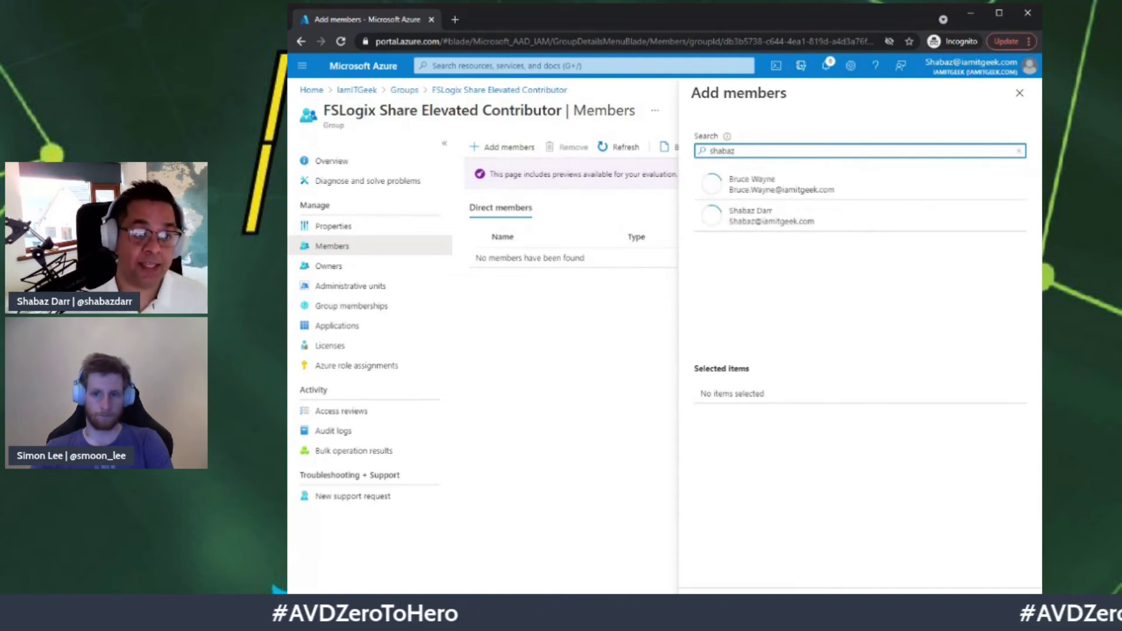
click(755, 223)
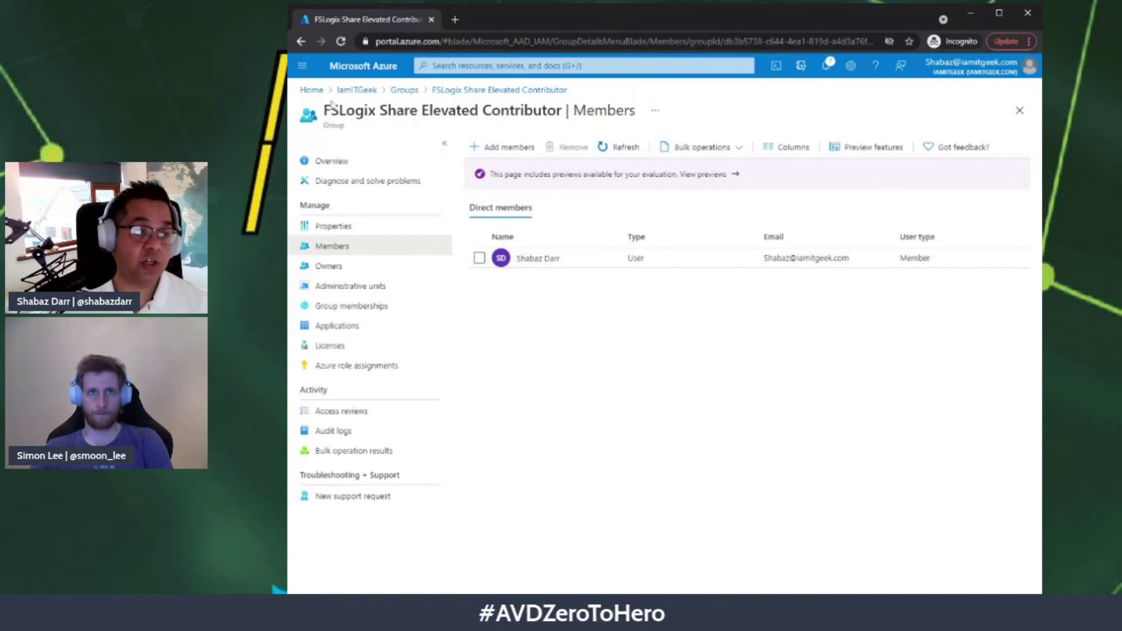
Start a new role assignment in the access control settings of the iamitgeeksa01 storage account
click(311, 89)
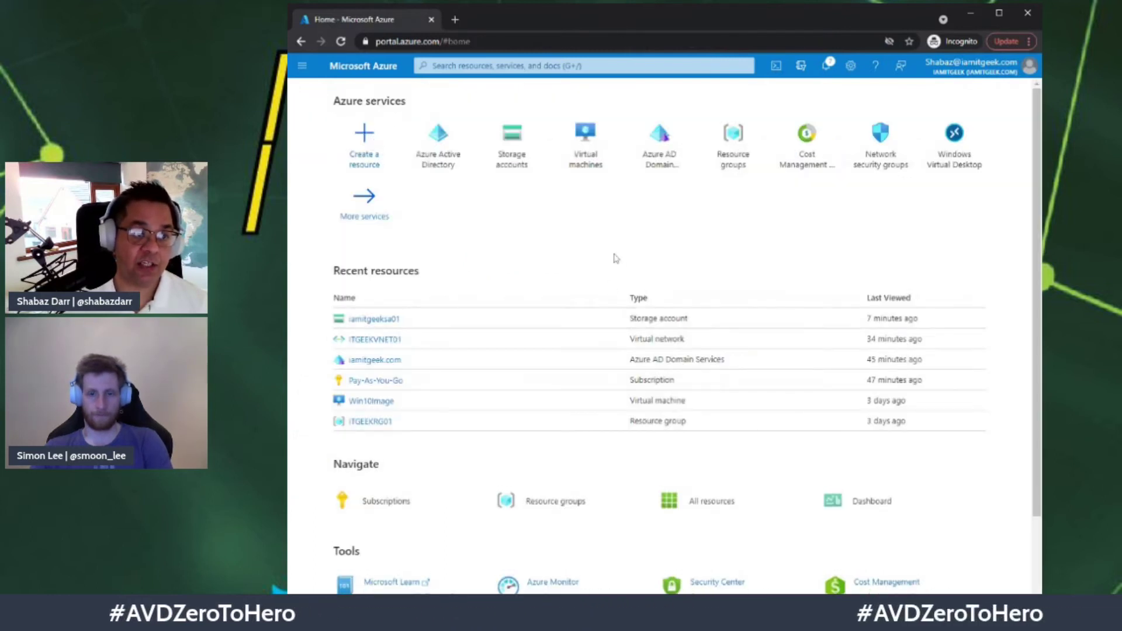
click(363, 320)
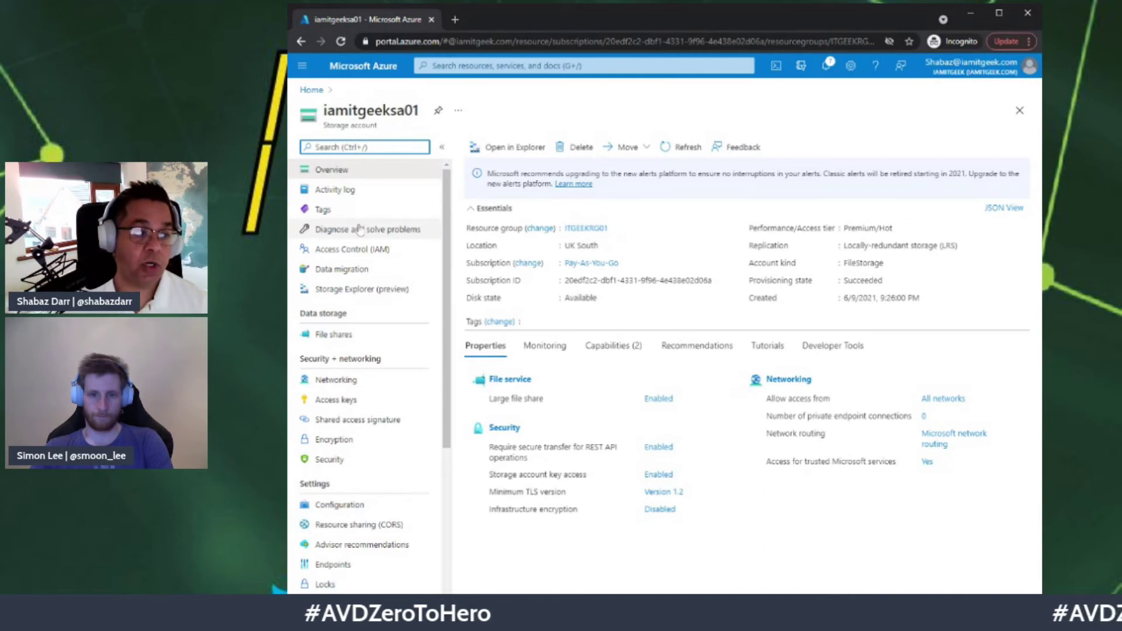
click(347, 256)
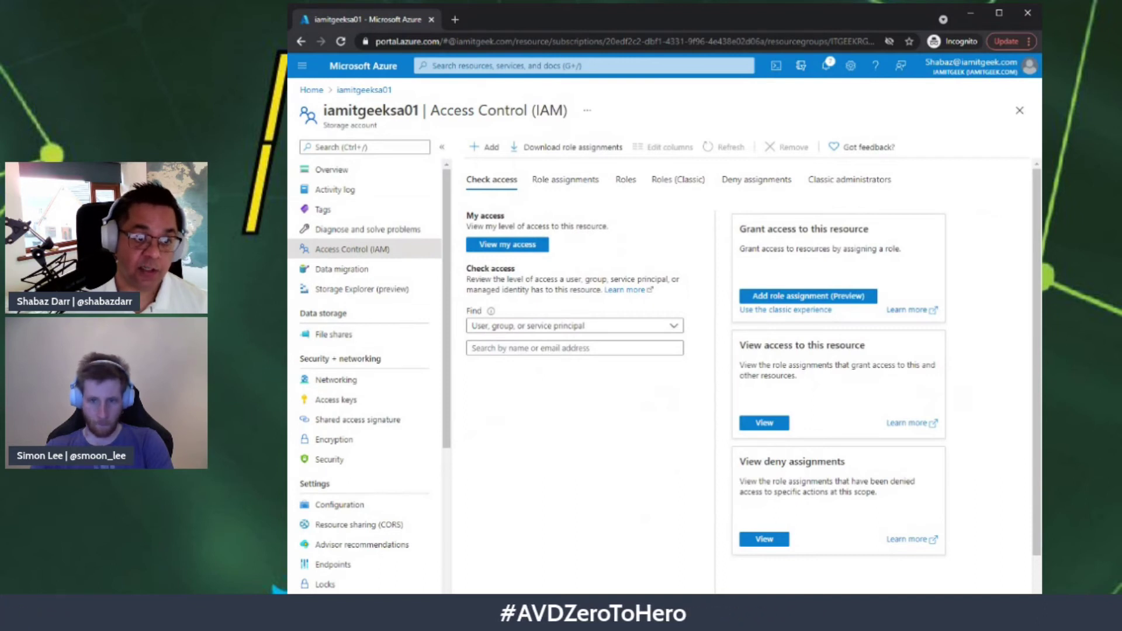
click(559, 182)
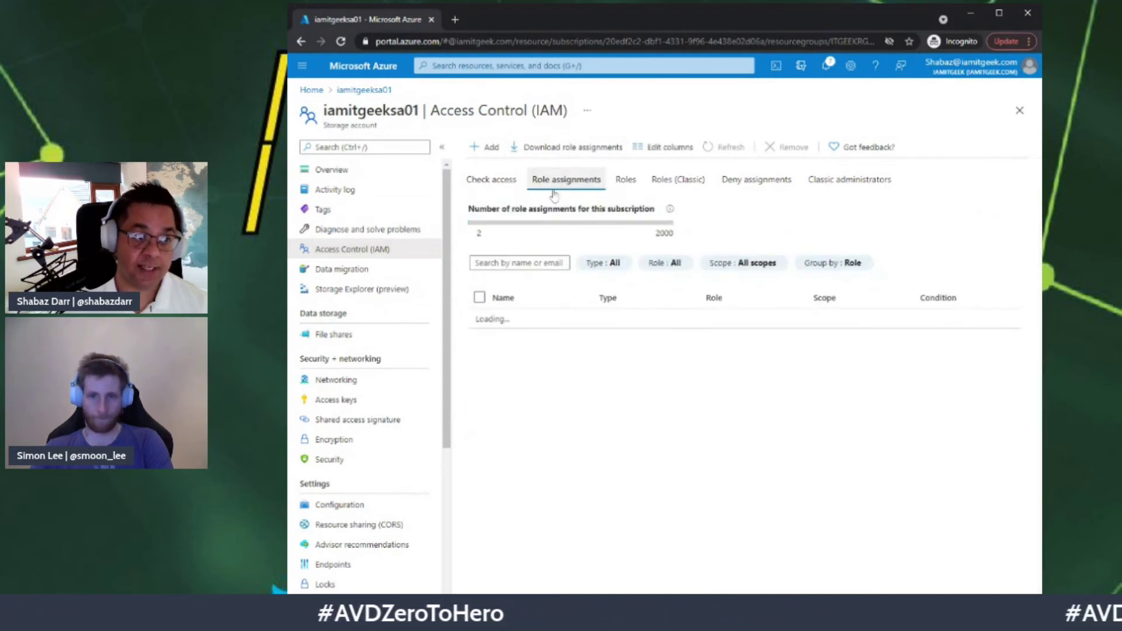
click(485, 148)
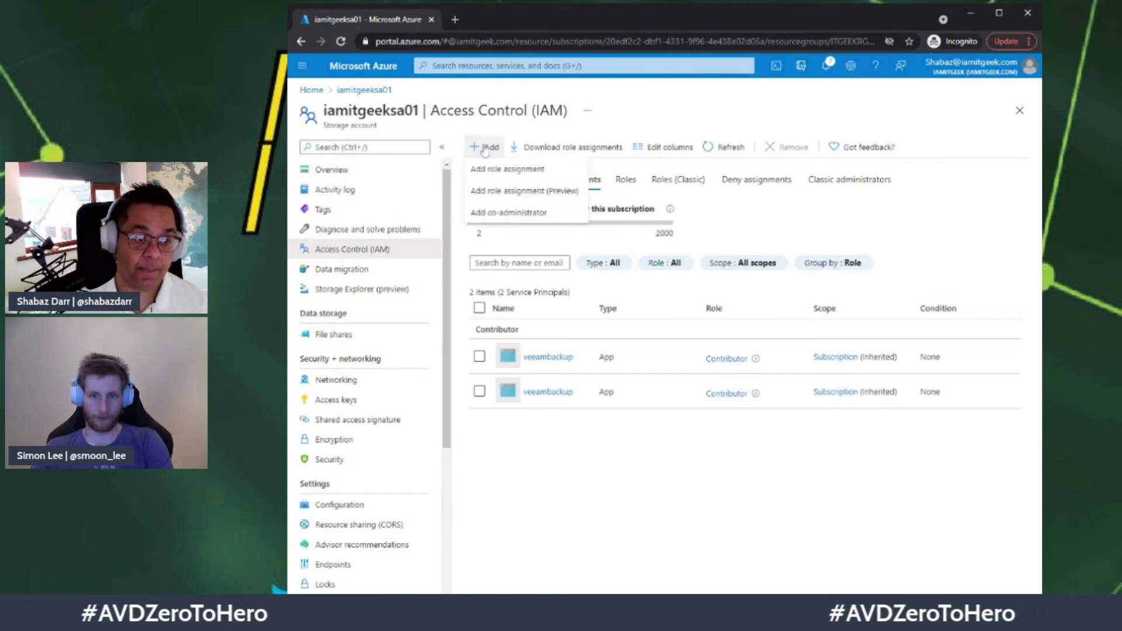
click(492, 174)
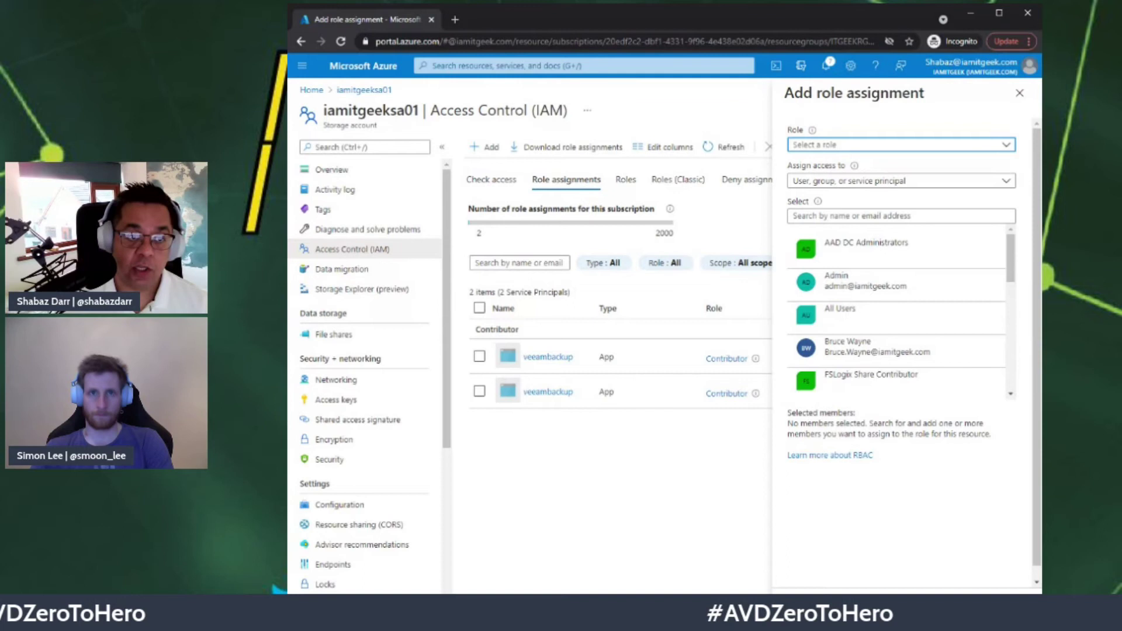
Choose the Storage File Data SMB Share Contributor role, keeping access assigned to a user, group, or service principal
click(829, 147)
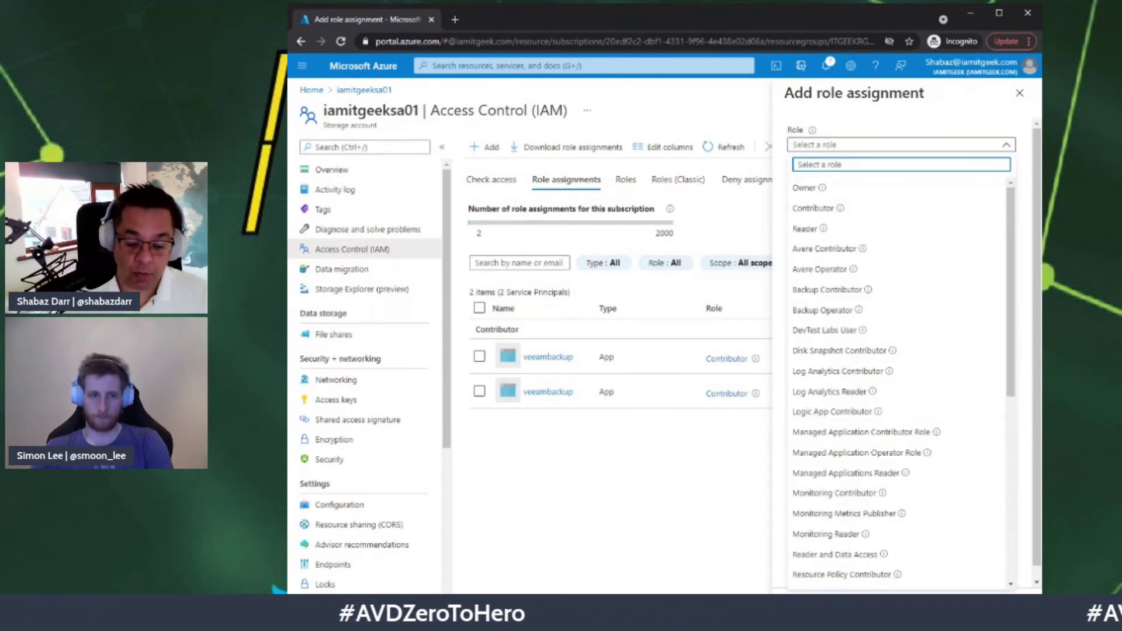
text(shared)
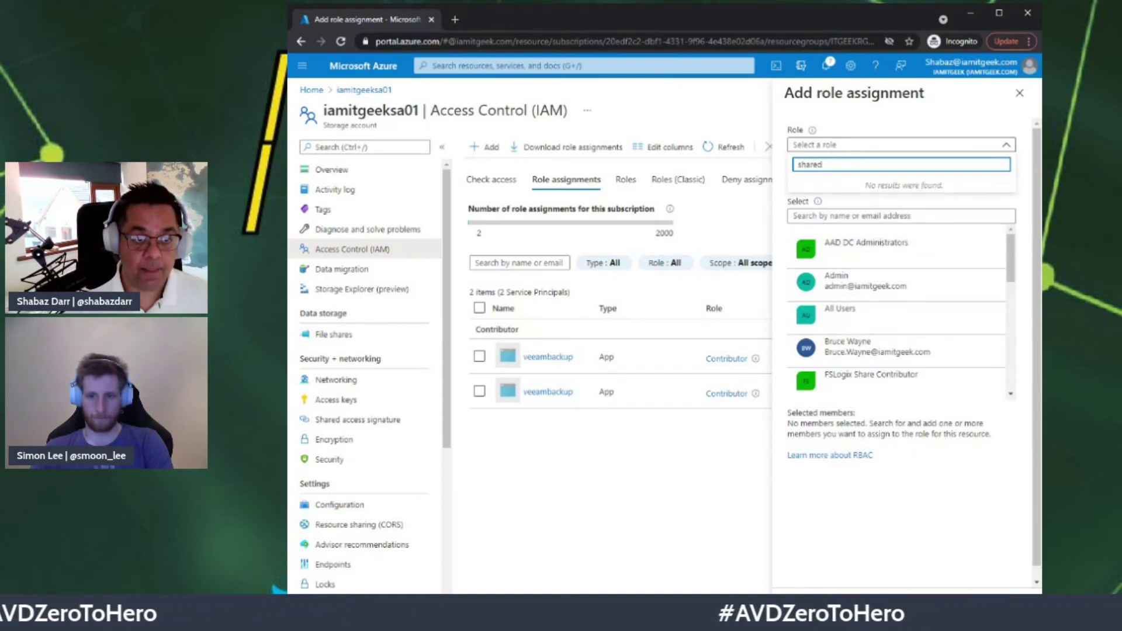
key(BackSpace)
key(BackSpace)
key(BackSpace)
key(BackSpace)
key(BackSpace)
key(BackSpace)
text(storag)
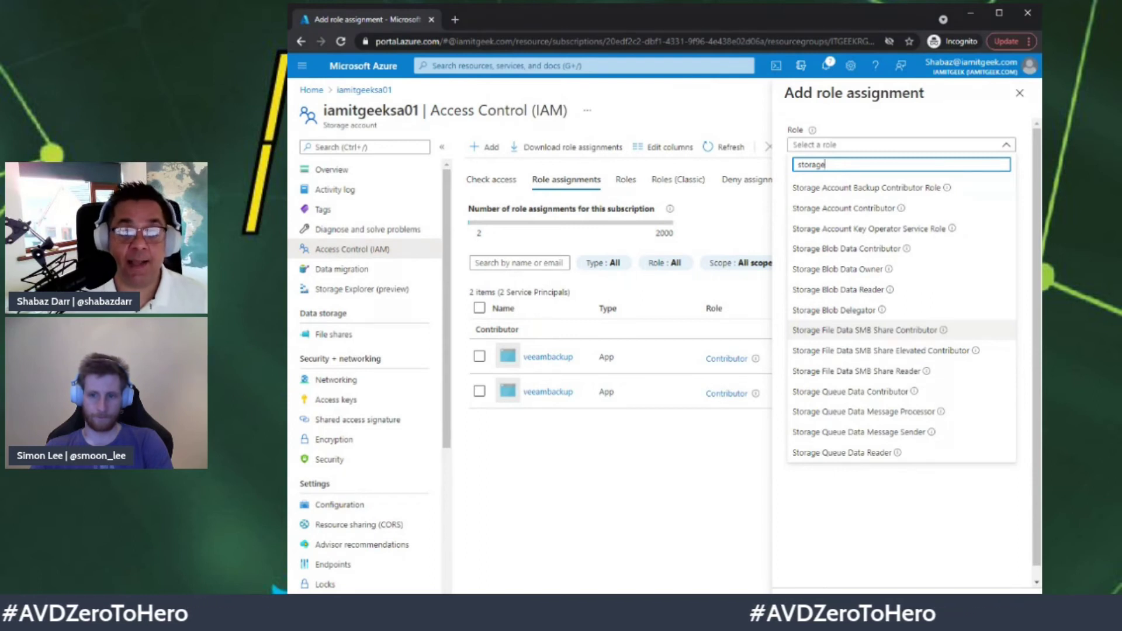
click(865, 330)
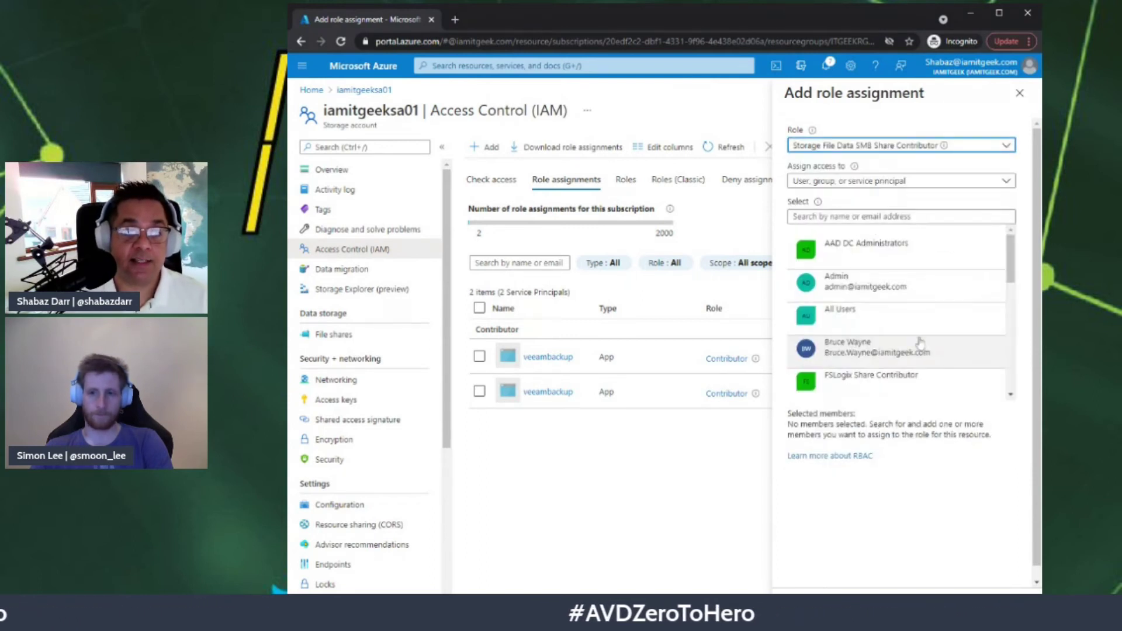
click(882, 186)
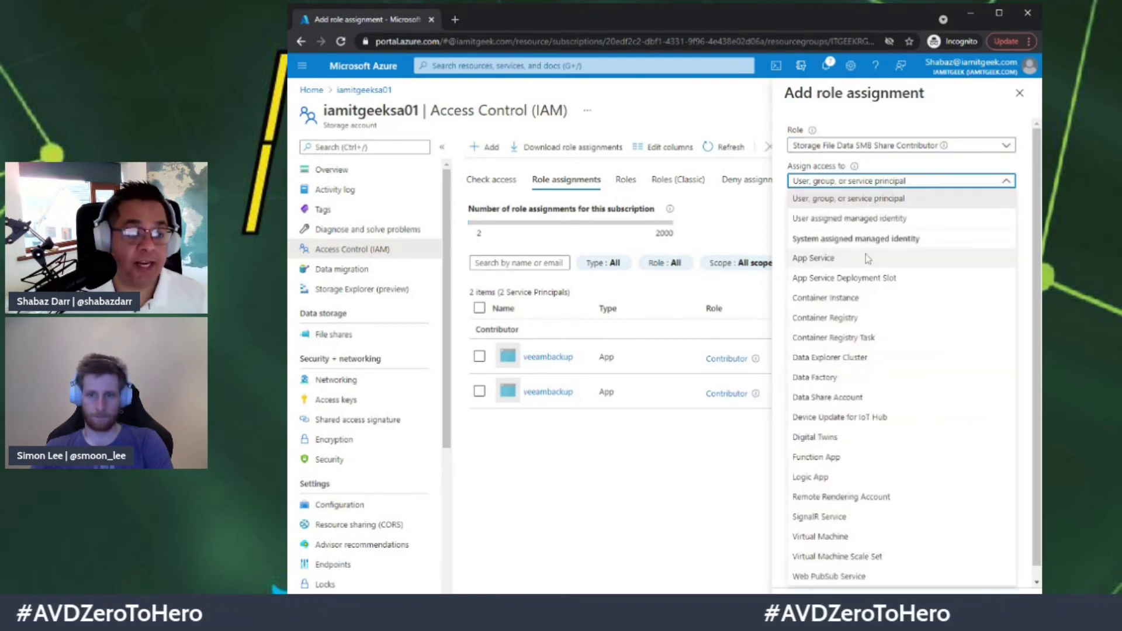
click(922, 162)
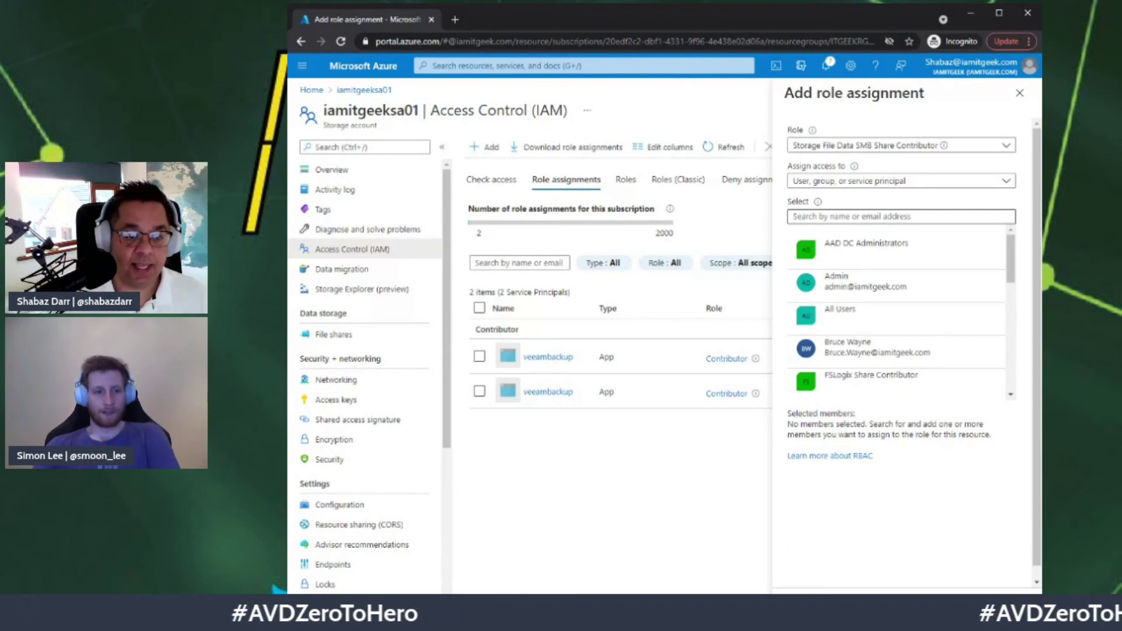
Select the FSLogix Share Contributor group as the member for the SMB Share Contributor role and save the assignment
click(855, 381)
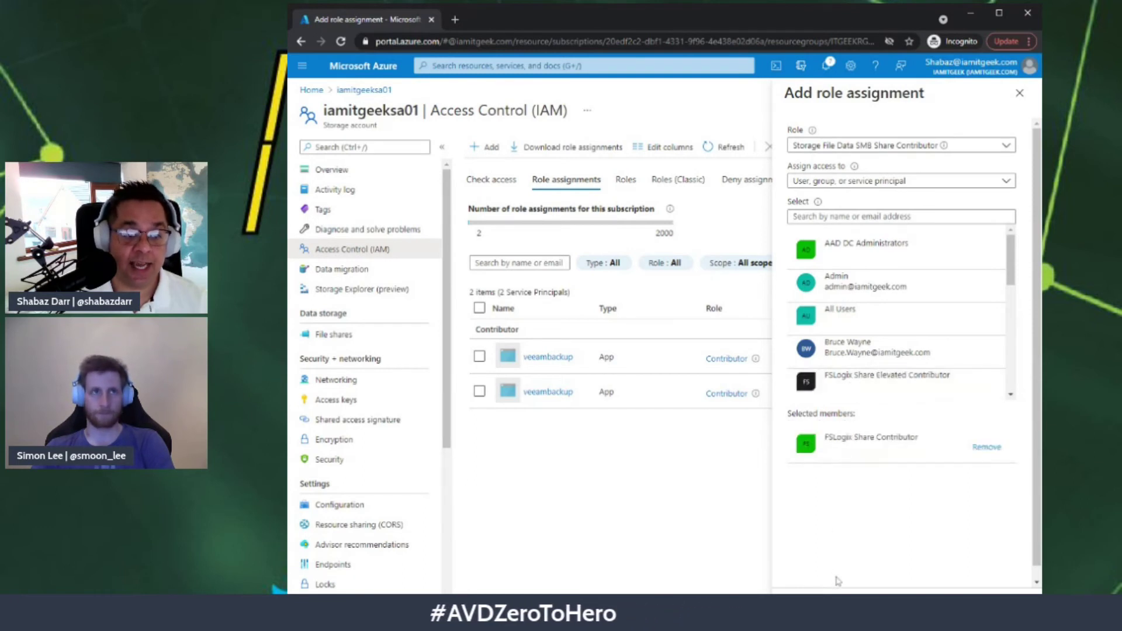
click(811, 606)
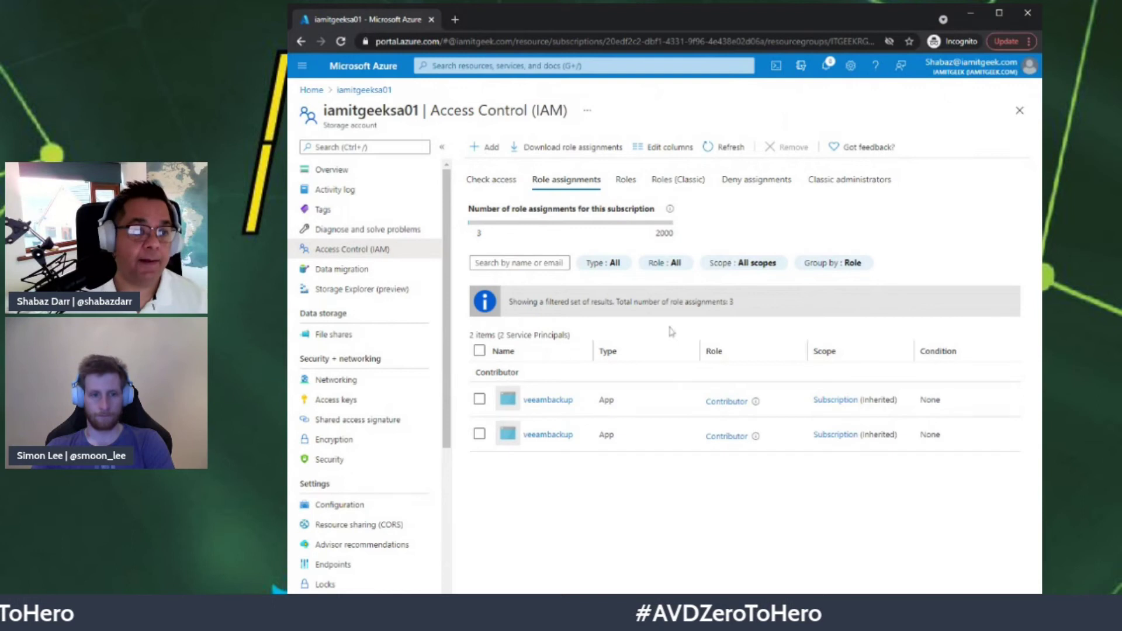
Start another role assignment on the storage account and choose the Storage File Data SMB Share Elevated Contributor role
click(485, 147)
click(514, 167)
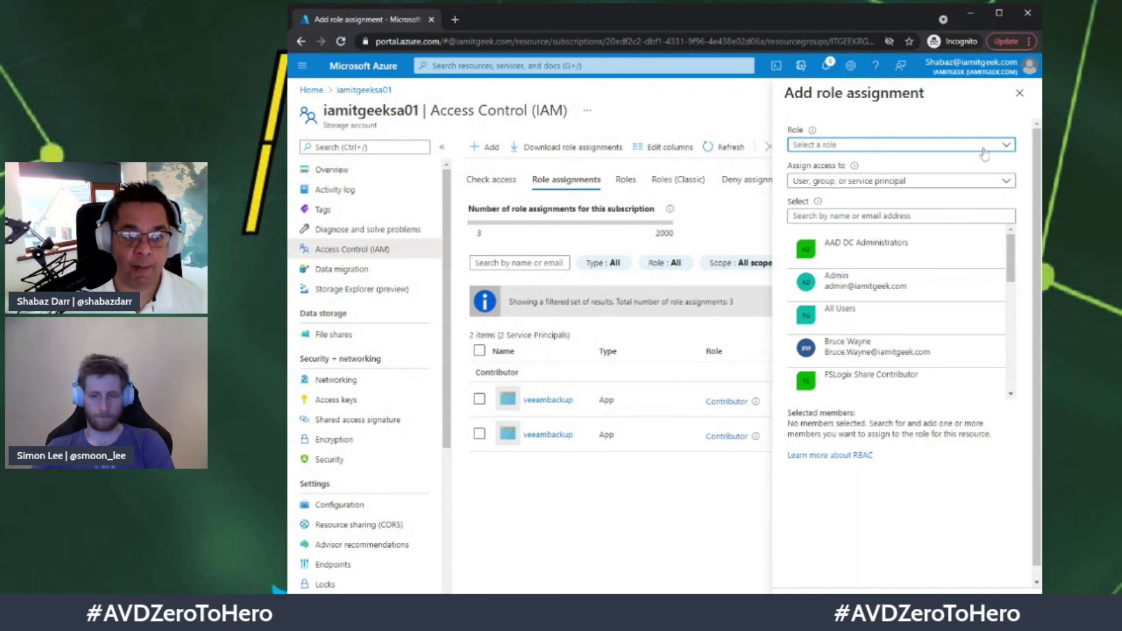
click(984, 150)
text(s)
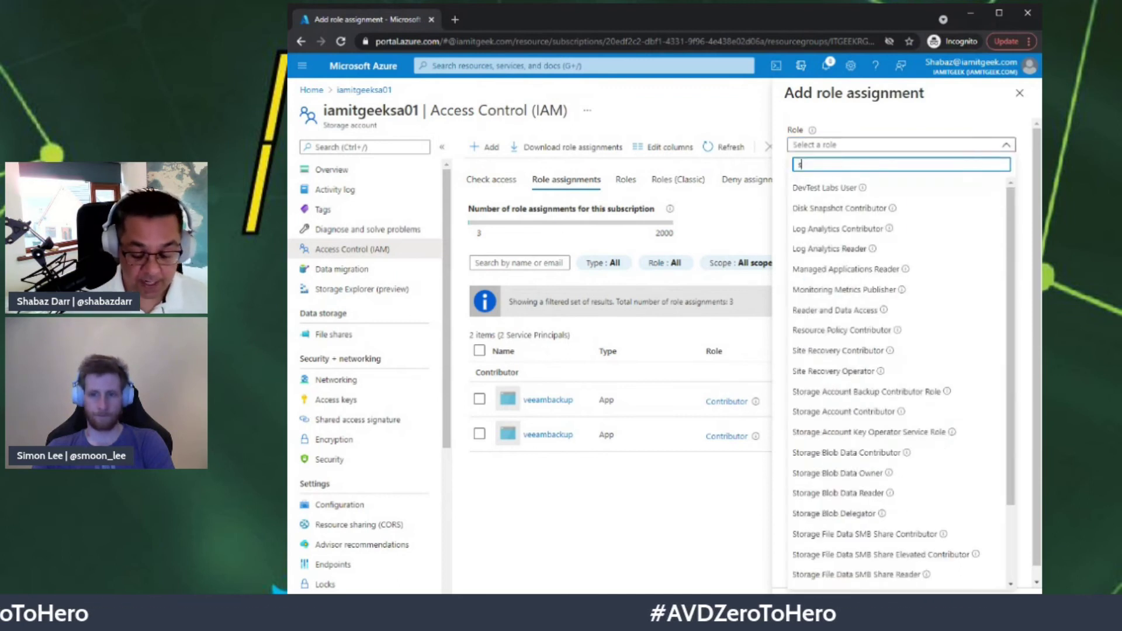
text(torage)
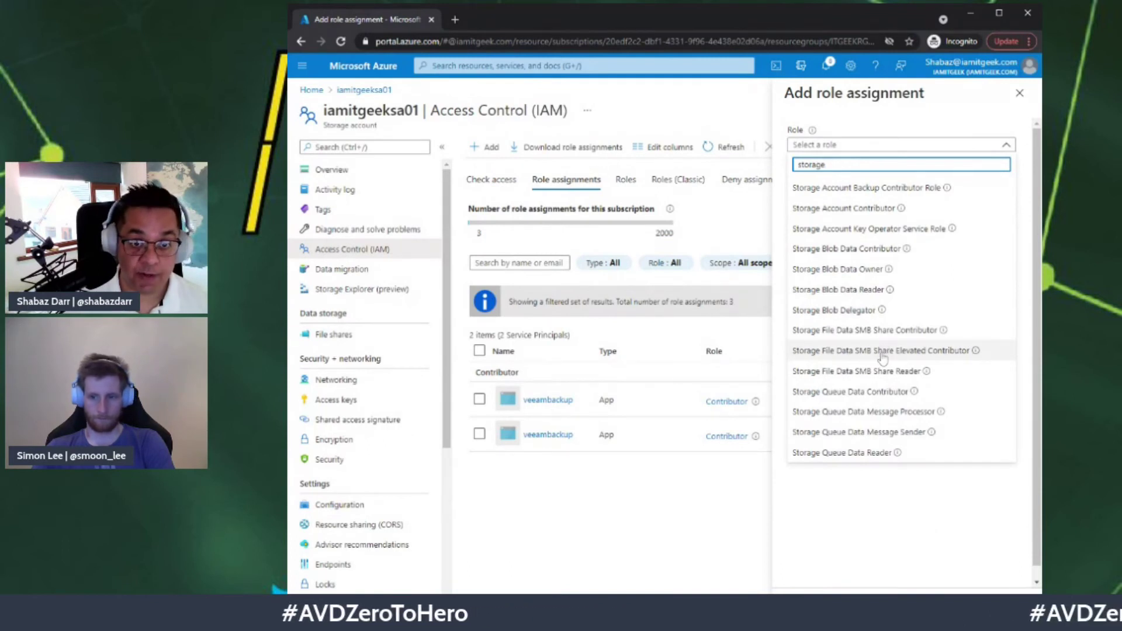
click(922, 355)
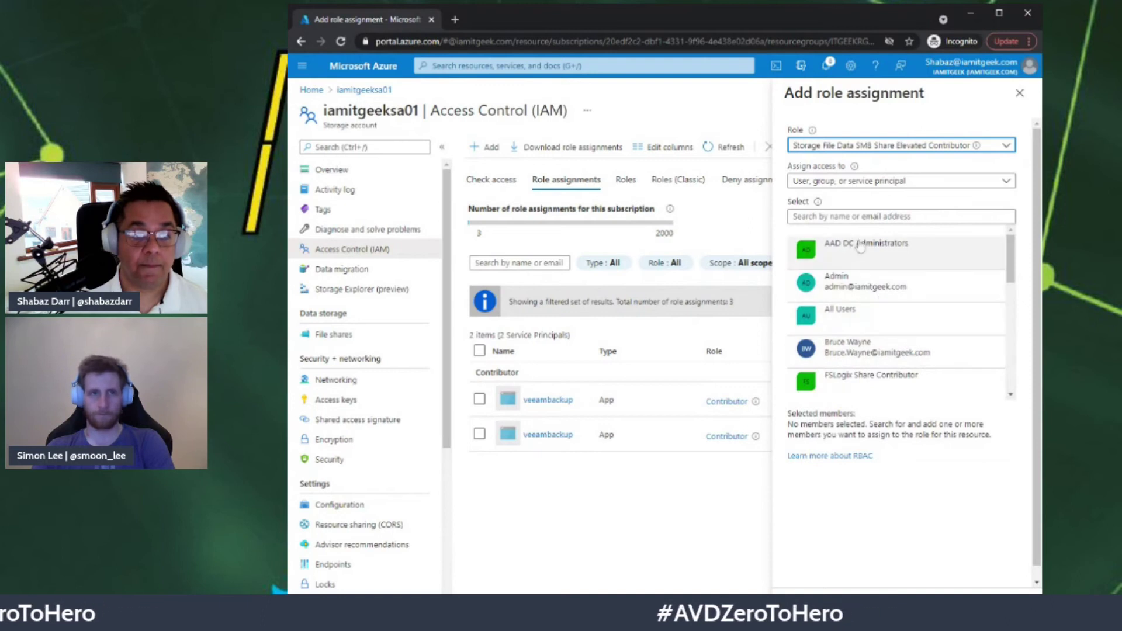
Select the FSLogix Share Elevated Contributor group as the member for the elevated role and save the assignment
scroll(894, 328, down, 1)
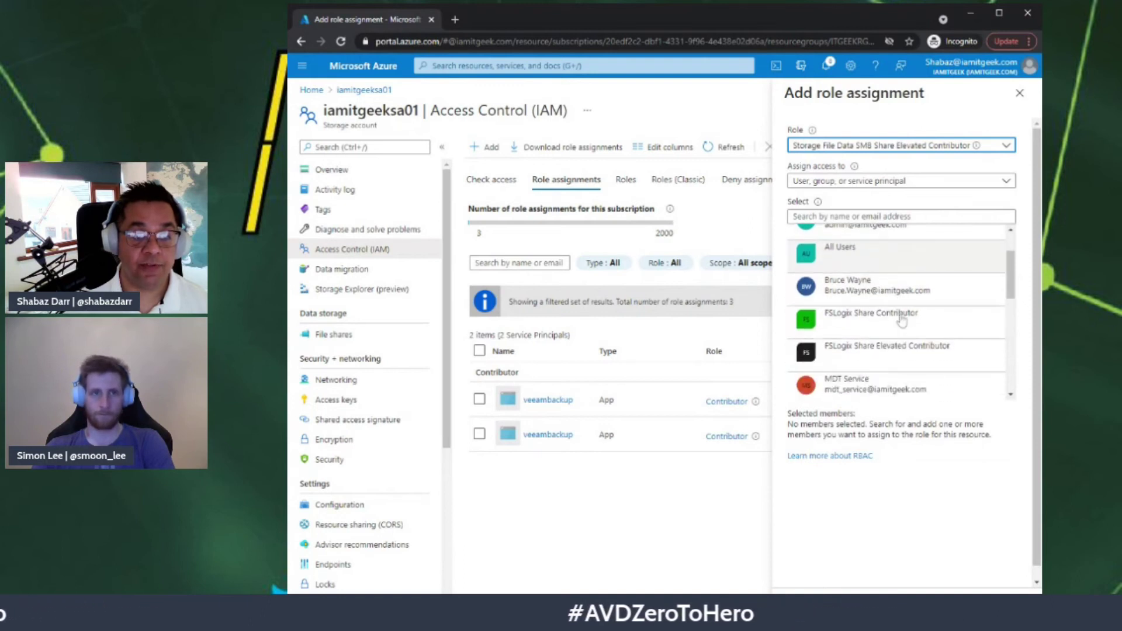
click(887, 356)
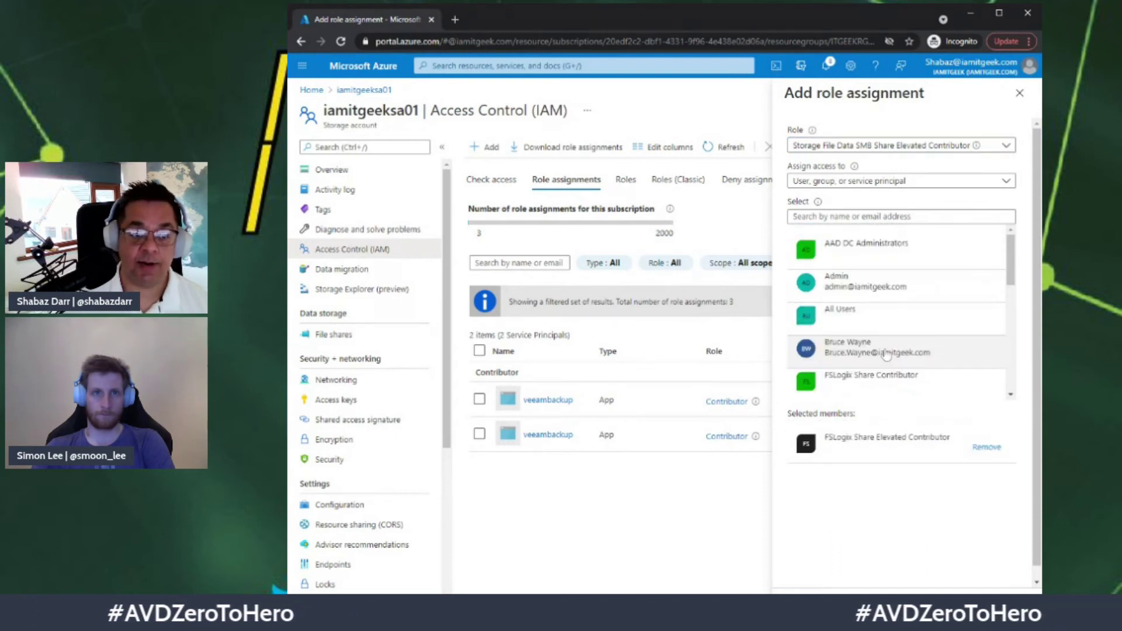
click(812, 607)
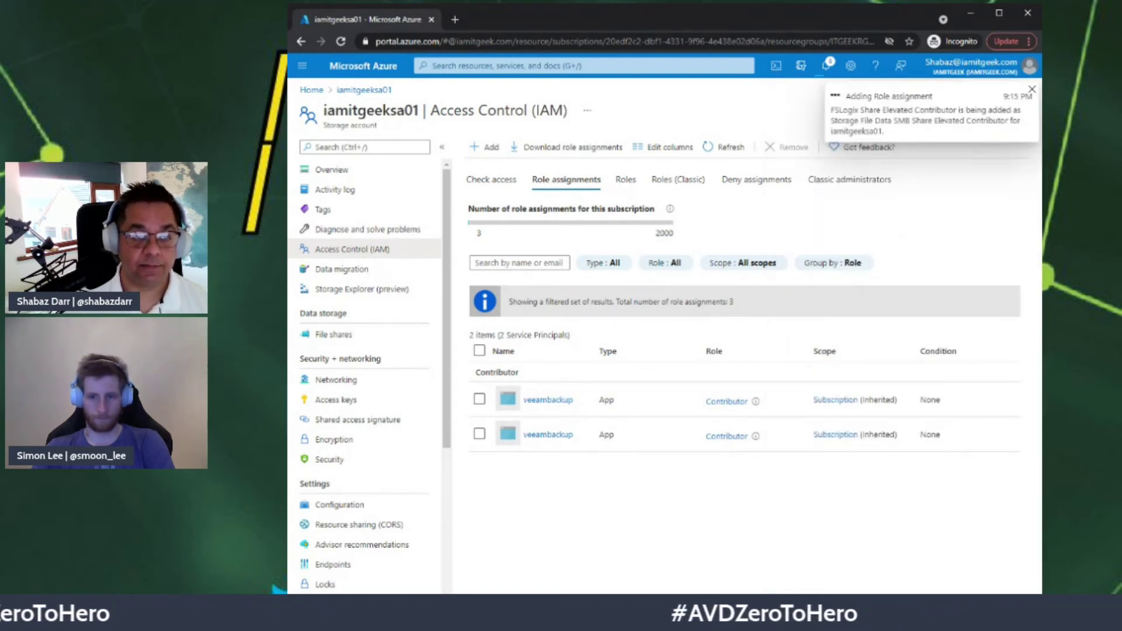